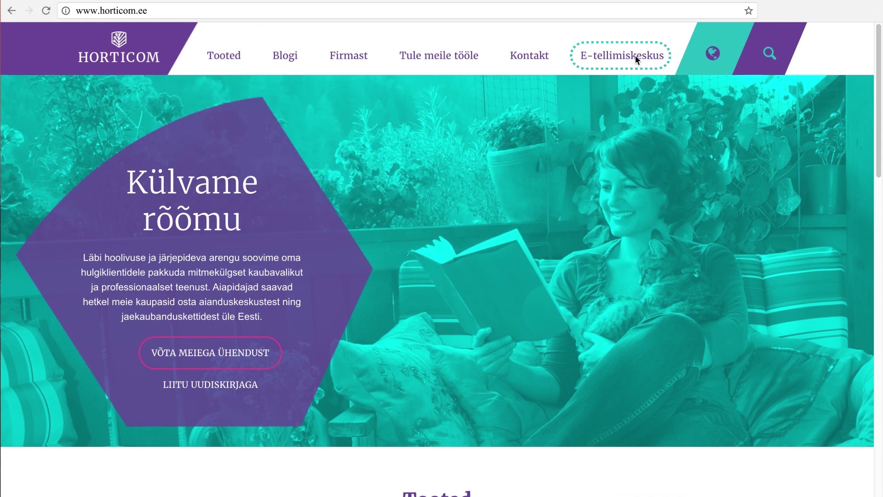
- Go from the horticom.ee homepage to the E-tellimiskeskkond ordering portal's login form
{"action": "left_click", "coordinate": [637, 54]}
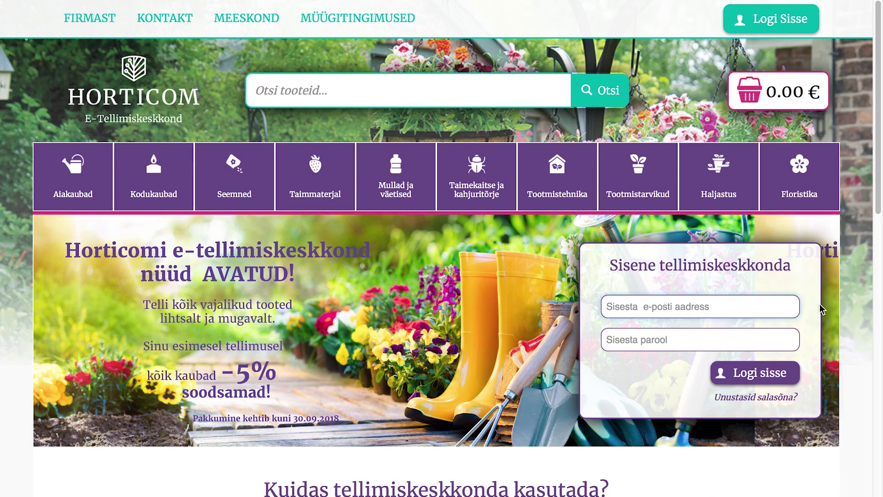
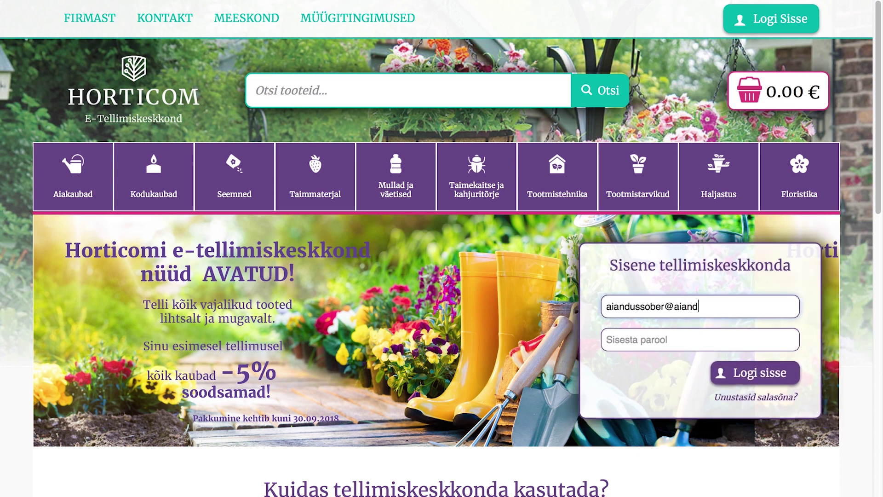
- Log in with the customer's e-mail address and account password
{"action": "key", "text": "Tab"}
{"action": "type", "text": "a"}
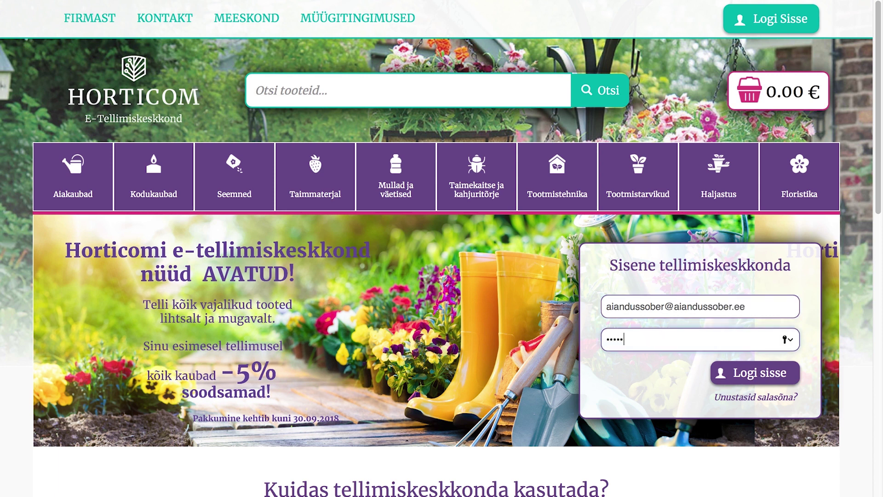
{"action": "key", "text": "Return"}
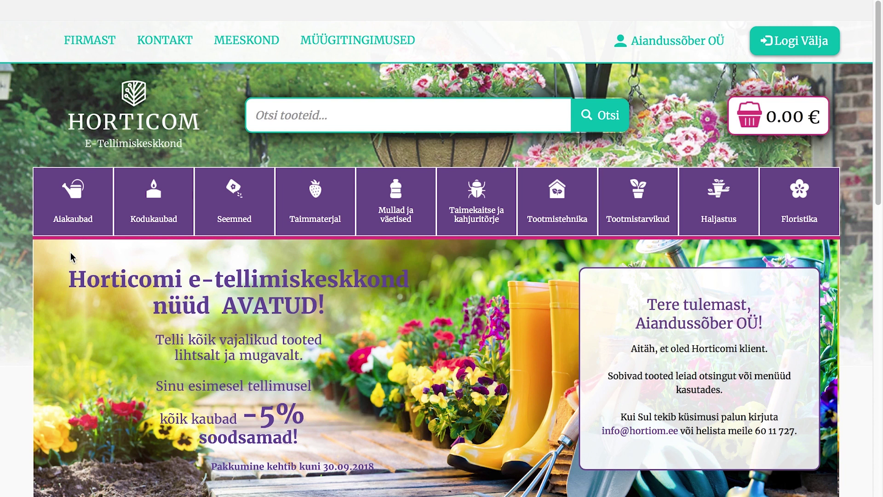
{"action": "mouse_move", "coordinate": [60, 222]}
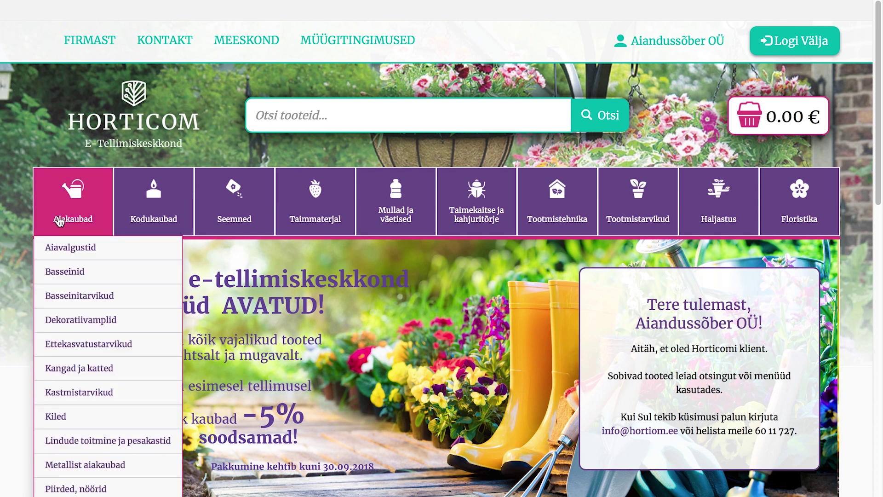
{"action": "mouse_move", "coordinate": [153, 208]}
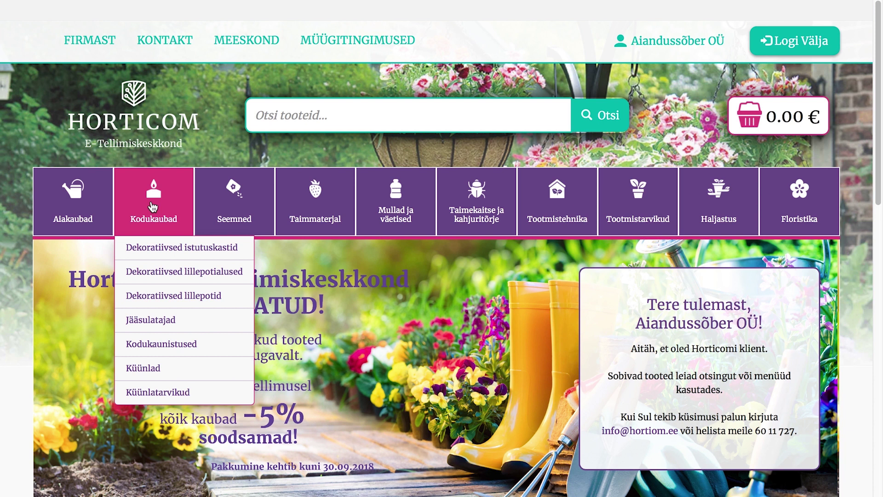
{"action": "mouse_move", "coordinate": [229, 212]}
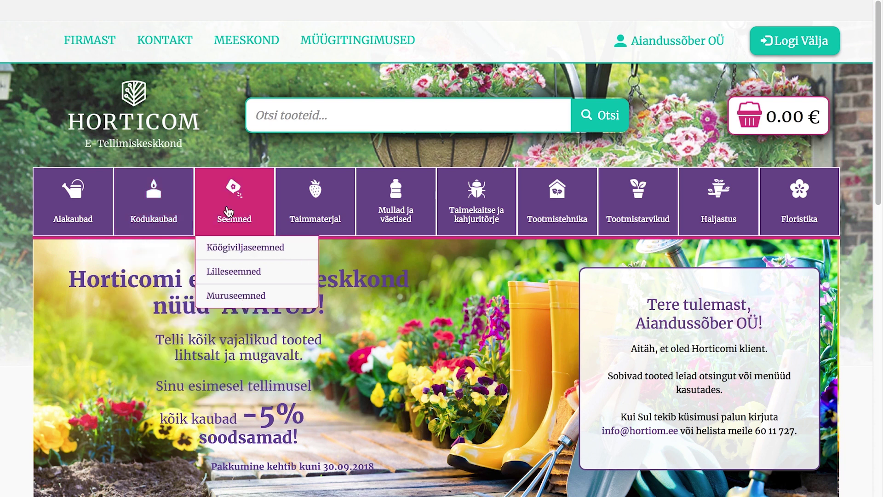
{"action": "mouse_move", "coordinate": [316, 216]}
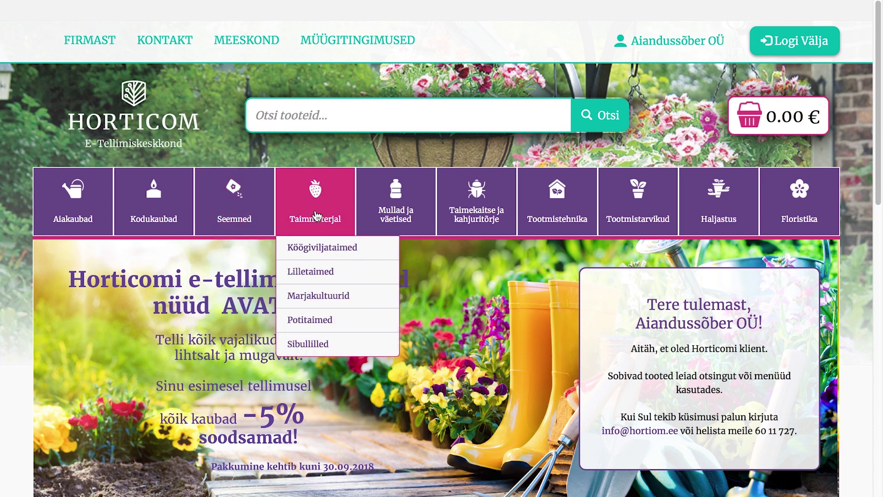
{"action": "mouse_move", "coordinate": [403, 215]}
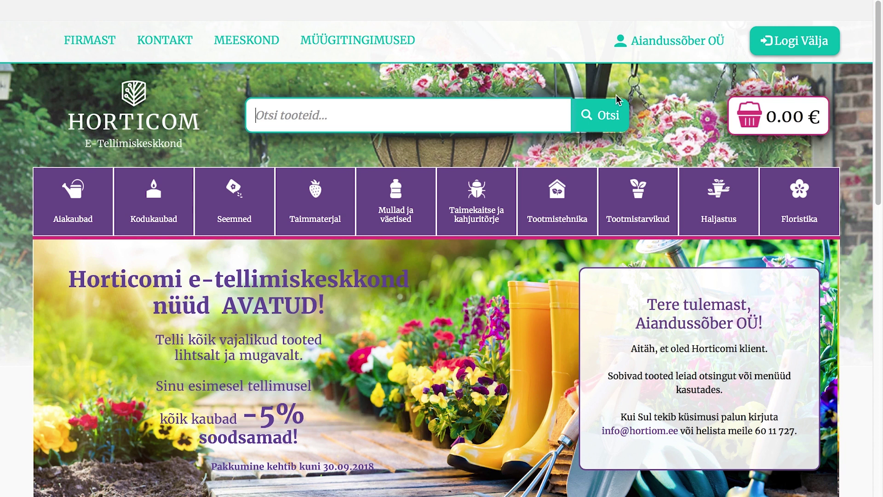
- Search for porgand and order the Porgand Neptun F1 carrot seeds
{"action": "type", "text": "p"}
{"action": "key", "text": "Return"}
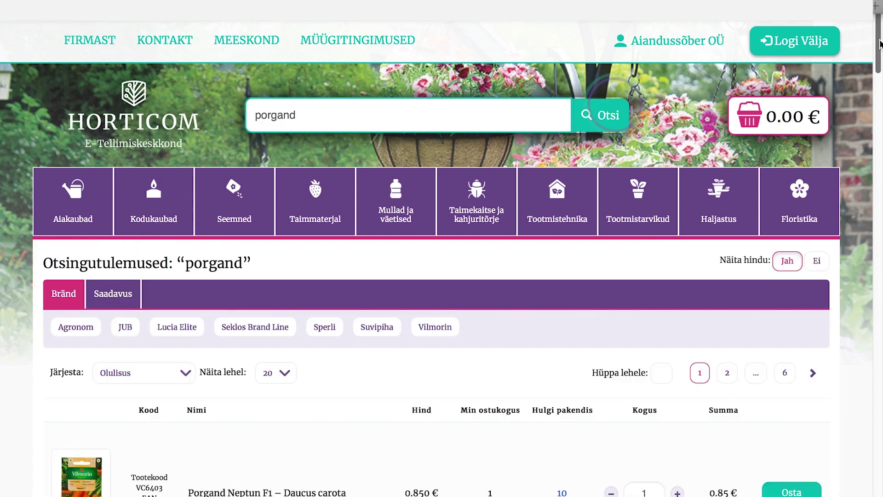
{"action": "scroll", "coordinate": [803, 422], "scroll_direction": "down", "scroll_amount": 2}
{"action": "left_click", "coordinate": [803, 422]}
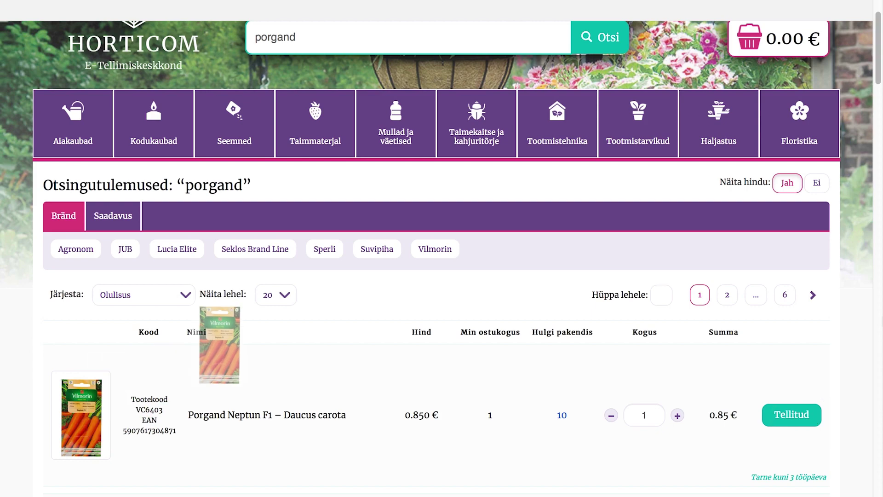
{"action": "scroll", "coordinate": [548, 110], "scroll_direction": "up", "scroll_amount": 2}
- Search for aedas and order the Aedaster Paeony aster seeds
{"action": "left_click", "coordinate": [548, 111]}
{"action": "type", "text": "aedas"}
{"action": "key", "text": "Return"}
{"action": "scroll", "coordinate": [441, 248], "scroll_direction": "down", "scroll_amount": 2}
{"action": "left_click", "coordinate": [797, 424]}
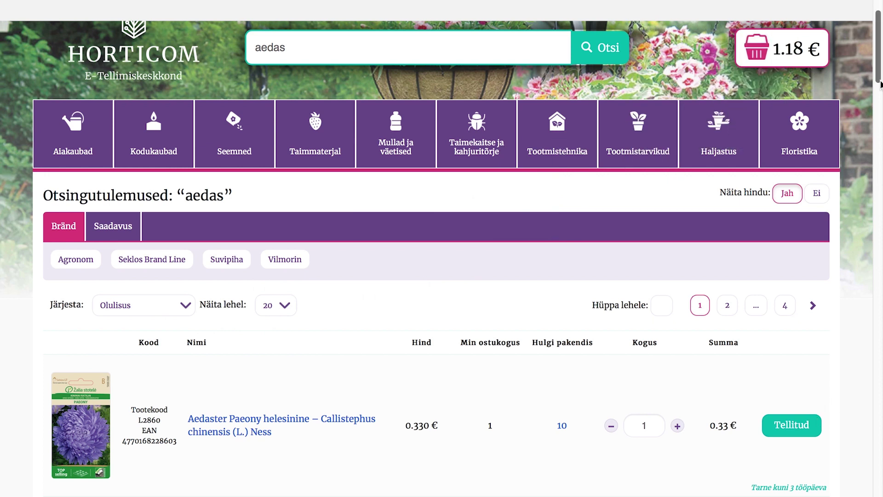
- Search for grandiflorus and order 255 Platycodon grandiflorus F1 Astra Blue plants
{"action": "left_click_drag", "start_coordinate": [880, 83], "coordinate": [881, 76]}
{"action": "type", "text": "gr"}
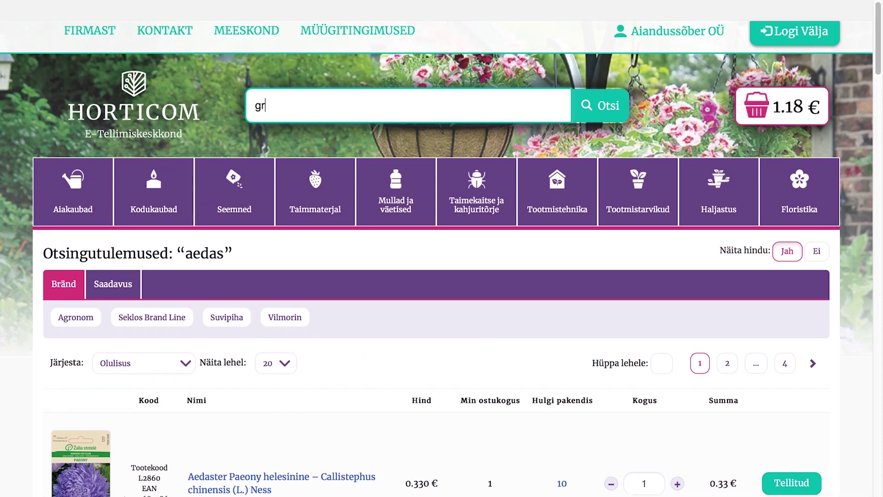
{"action": "type", "text": "andiflorus"}
{"action": "key", "text": "Return"}
{"action": "scroll", "coordinate": [879, 229], "scroll_direction": "down", "scroll_amount": 2}
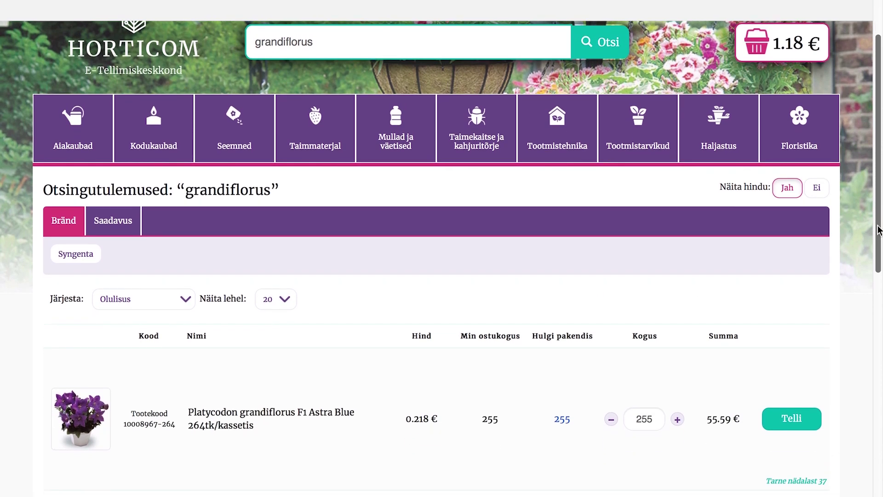
{"action": "left_click", "coordinate": [791, 426]}
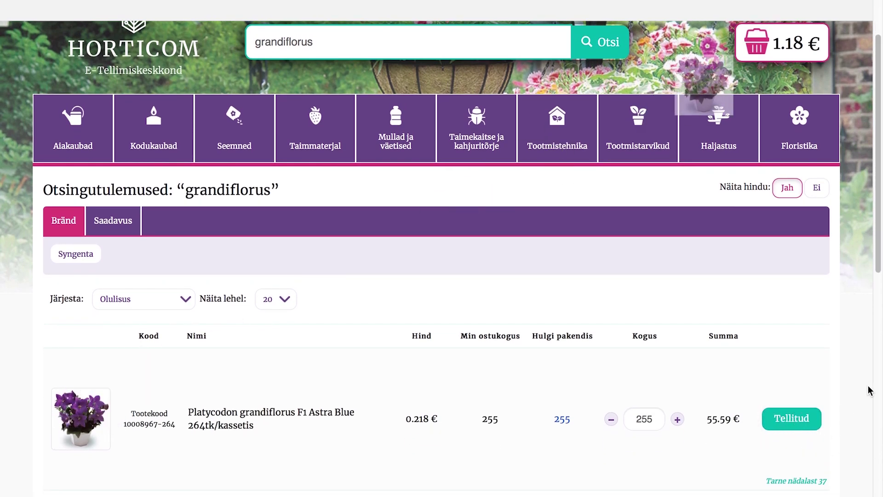
- Search for the product code 6701120
{"action": "left_click_drag", "start_coordinate": [876, 258], "coordinate": [875, 223]}
{"action": "type", "text": "67"}
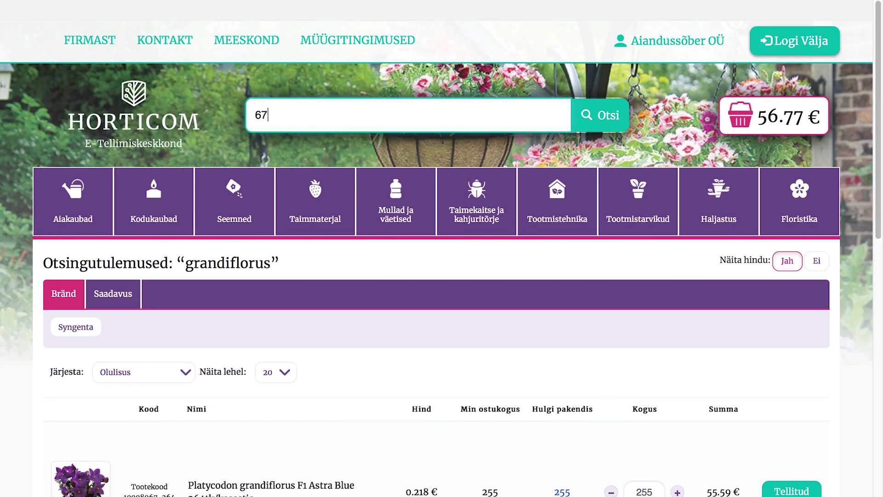
{"action": "type", "text": "01120"}
{"action": "key", "text": "Return"}
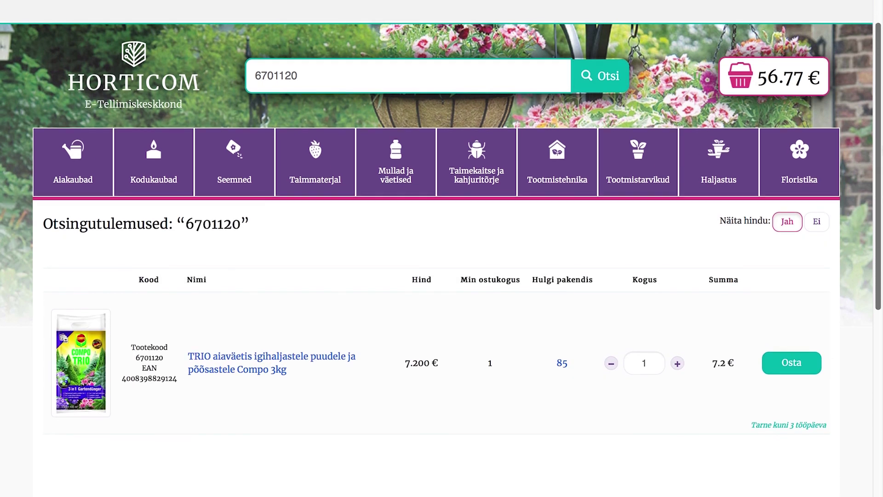
- Order the 6701120 product (basket 63.97 €), then toggle Aiakaubad prices off and back on
{"action": "left_click", "coordinate": [814, 363]}
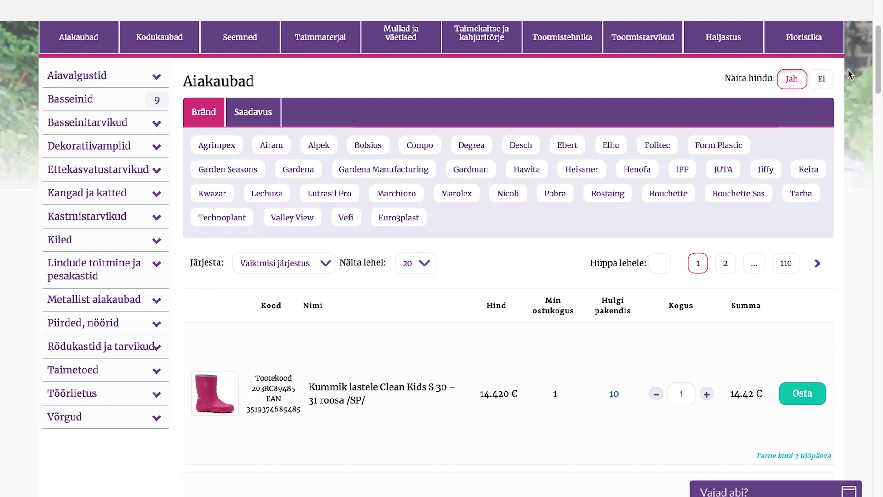
{"action": "left_click", "coordinate": [822, 88]}
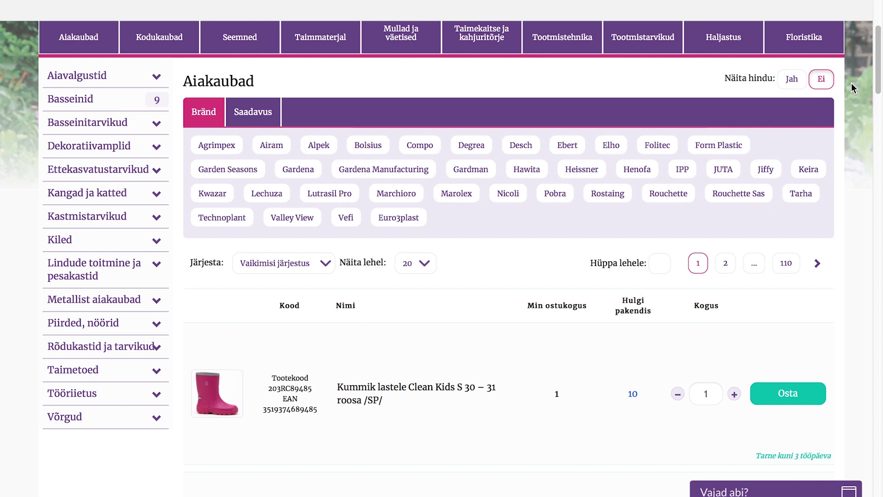
{"action": "left_click", "coordinate": [801, 86]}
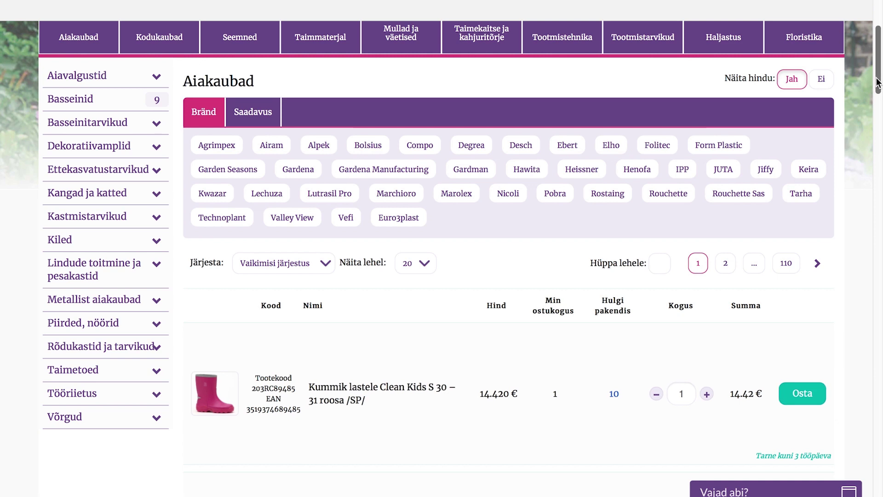
{"action": "scroll", "coordinate": [861, 102], "scroll_direction": "up", "scroll_amount": 3}
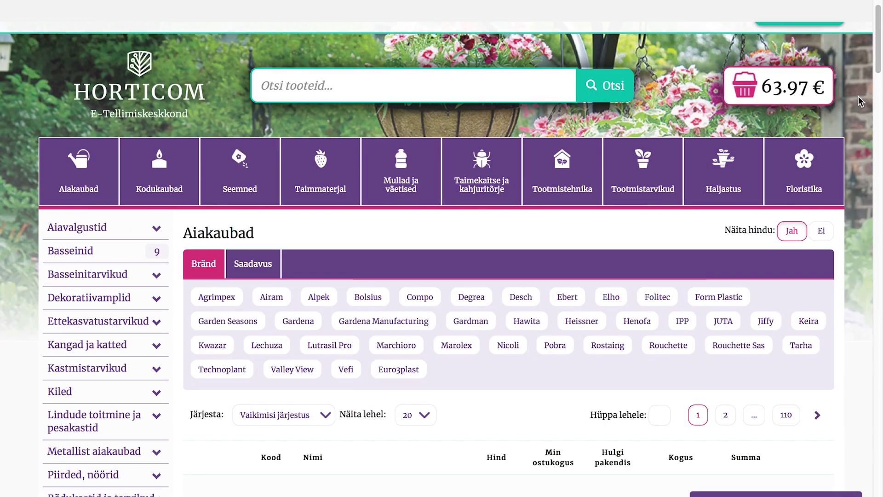
{"action": "left_click", "coordinate": [799, 94]}
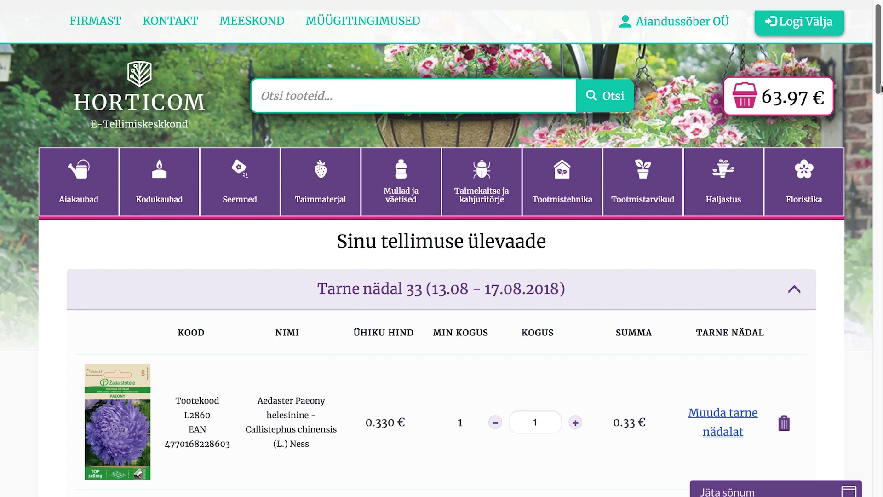
{"action": "scroll", "coordinate": [882, 88], "scroll_direction": "down", "scroll_amount": 6}
{"action": "scroll", "coordinate": [441, 249], "scroll_direction": "down", "scroll_amount": 8}
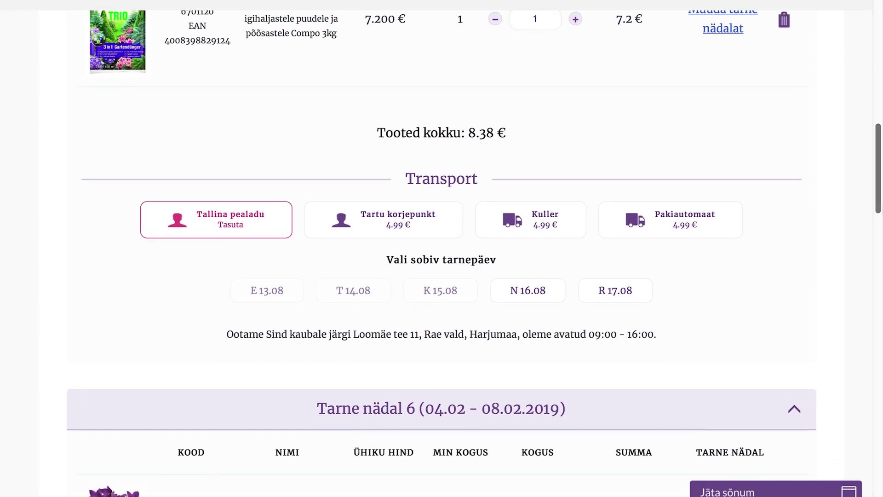
{"action": "scroll", "coordinate": [441, 249], "scroll_direction": "down", "scroll_amount": 3}
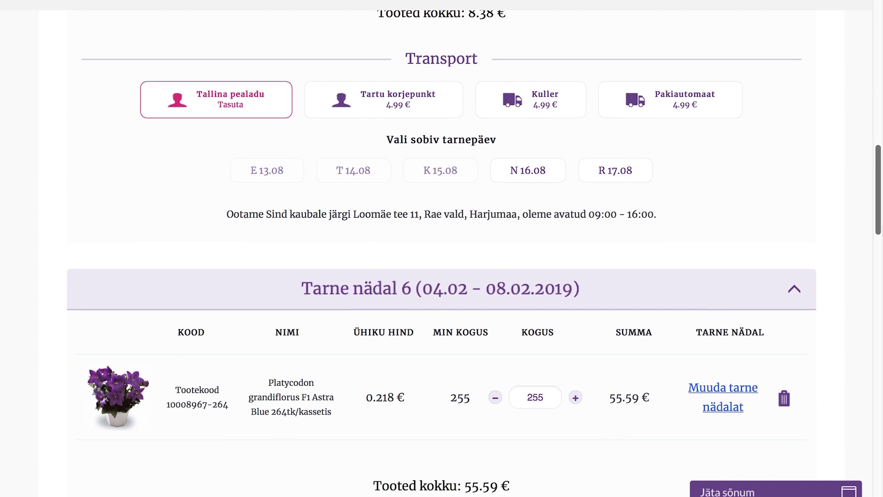
{"action": "scroll", "coordinate": [442, 249], "scroll_direction": "down", "scroll_amount": 4}
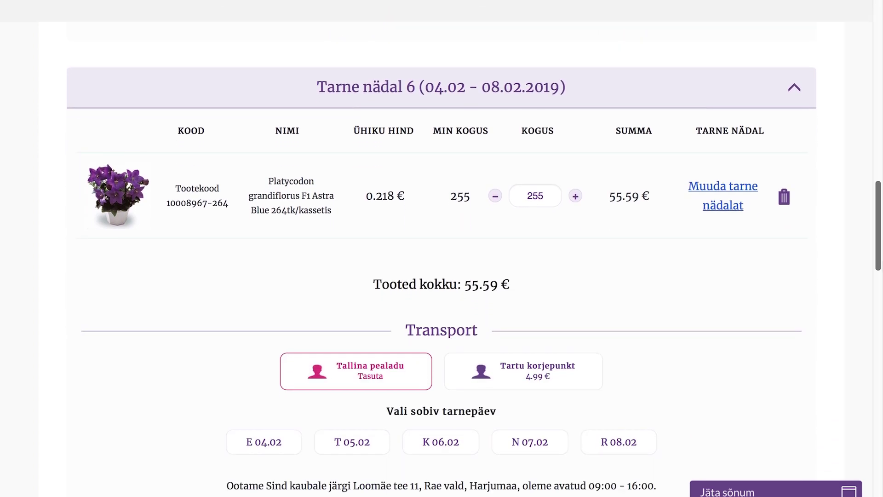
{"action": "scroll", "coordinate": [869, 167], "scroll_direction": "up", "scroll_amount": 12}
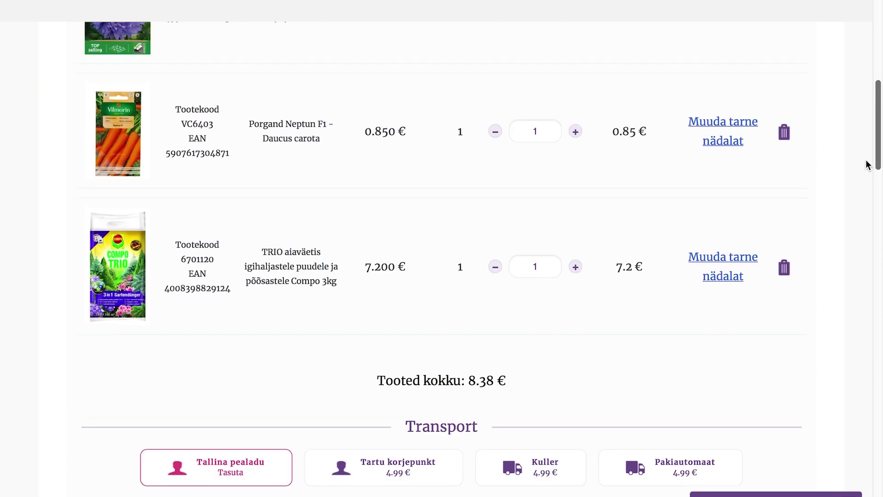
{"action": "scroll", "coordinate": [868, 167], "scroll_direction": "up", "scroll_amount": 9}
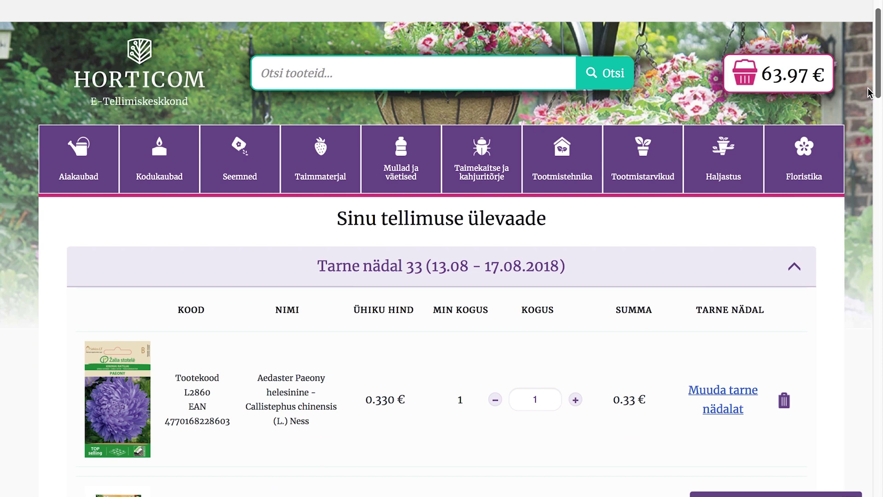
{"action": "left_click", "coordinate": [723, 407]}
{"action": "scroll", "coordinate": [881, 118], "scroll_direction": "down", "scroll_amount": 2}
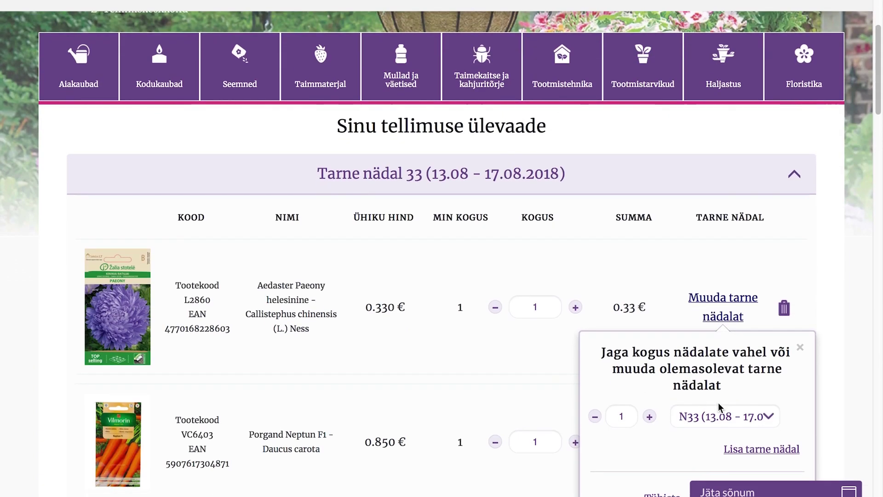
- Split Aedaster Paeony into 3 packets for week N36 and 1 for week N46, then save
{"action": "scroll", "coordinate": [881, 119], "scroll_direction": "down", "scroll_amount": 2}
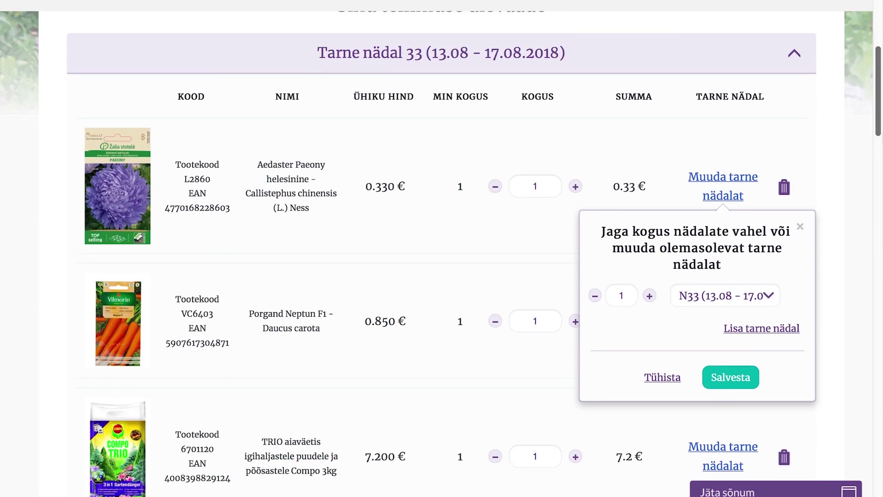
{"action": "left_click", "coordinate": [774, 299]}
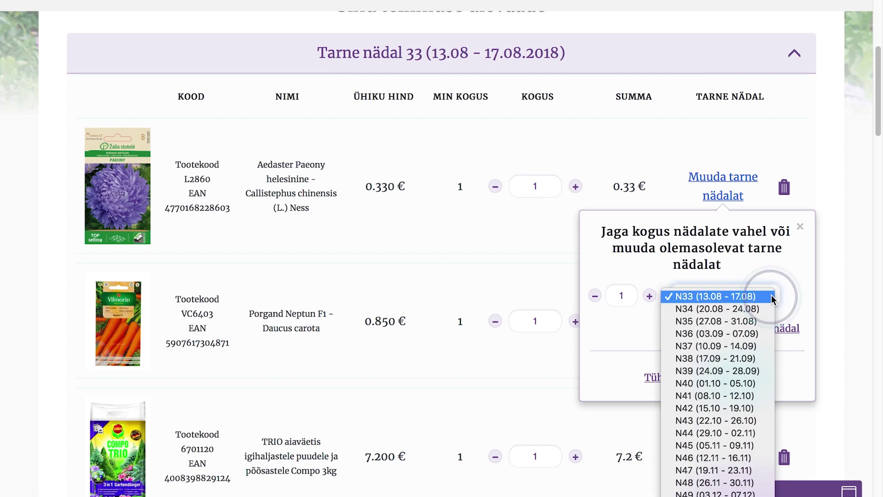
{"action": "left_click", "coordinate": [759, 339]}
{"action": "left_click", "coordinate": [651, 297]}
{"action": "left_click", "coordinate": [650, 296]}
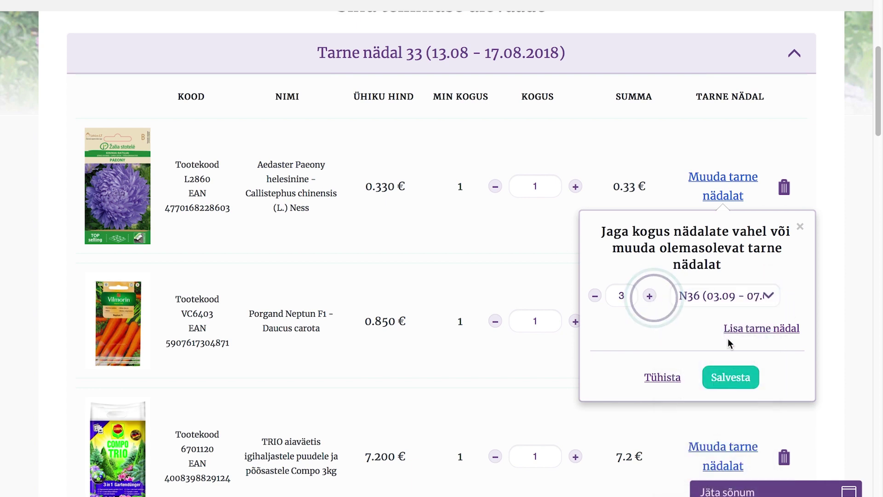
{"action": "left_click", "coordinate": [742, 329]}
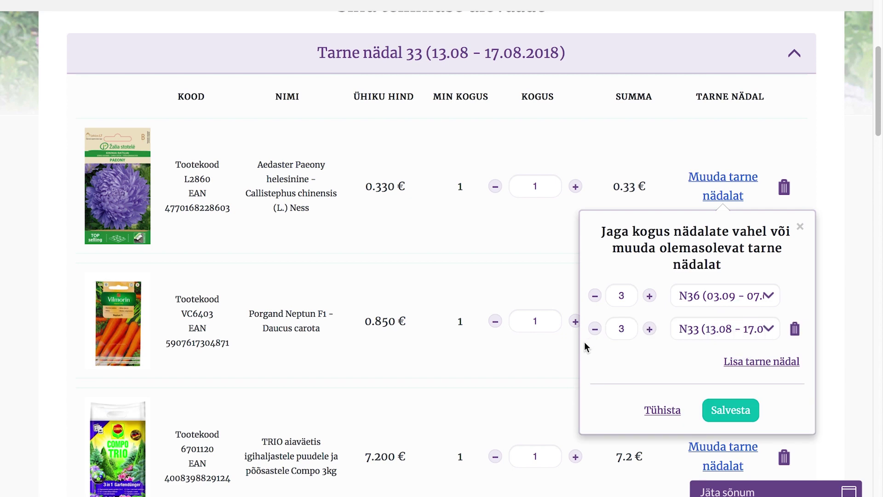
{"action": "left_click", "coordinate": [594, 330]}
{"action": "left_click", "coordinate": [594, 330]}
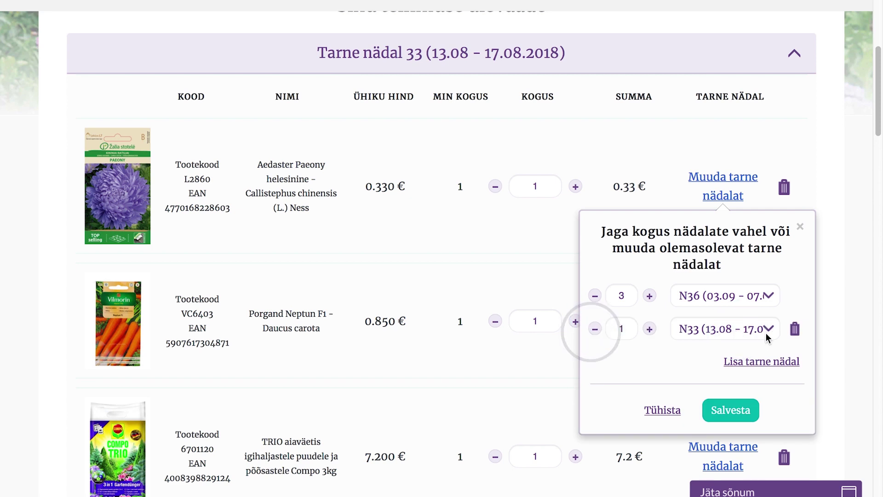
{"action": "left_click", "coordinate": [772, 329]}
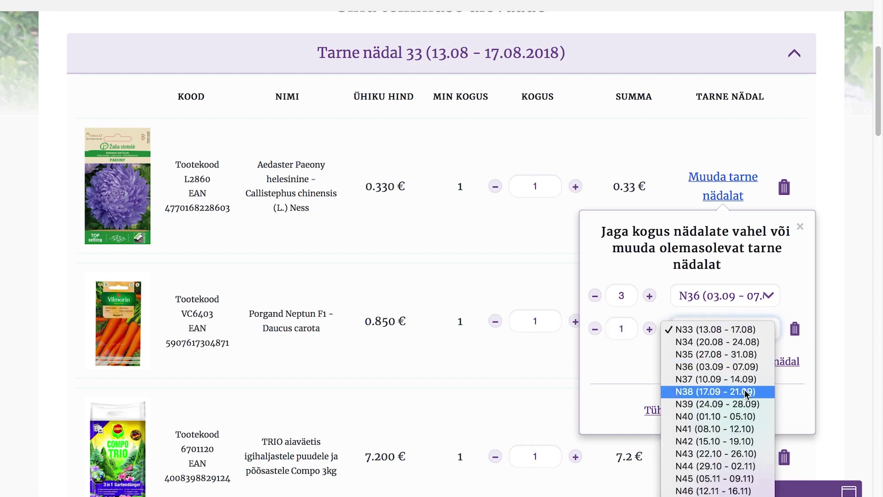
{"action": "left_click", "coordinate": [733, 491]}
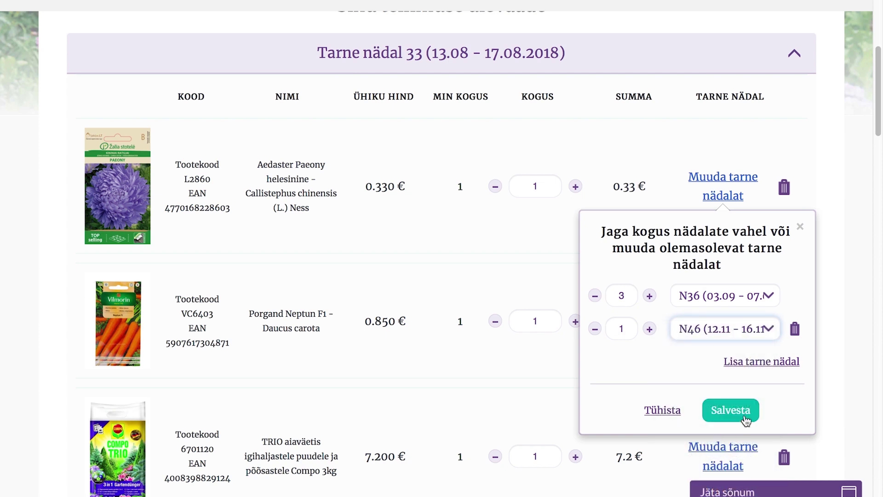
{"action": "left_click", "coordinate": [745, 419]}
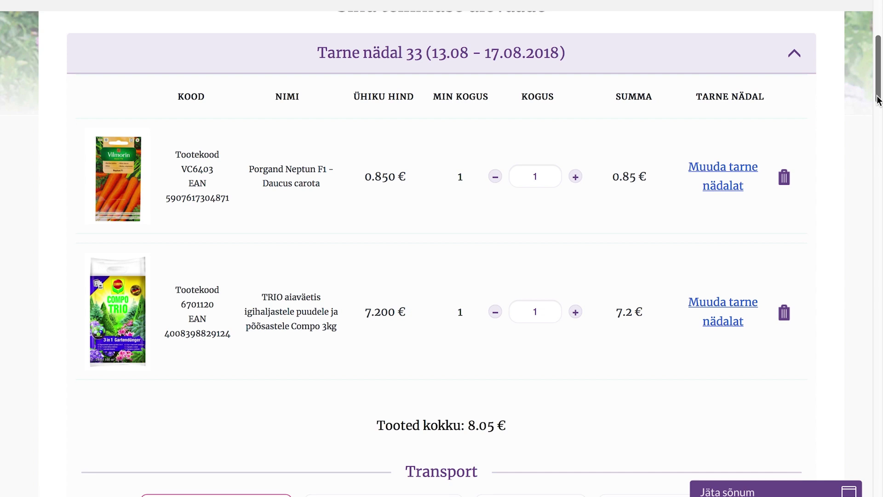
{"action": "scroll", "coordinate": [877, 98], "scroll_direction": "down", "scroll_amount": 5}
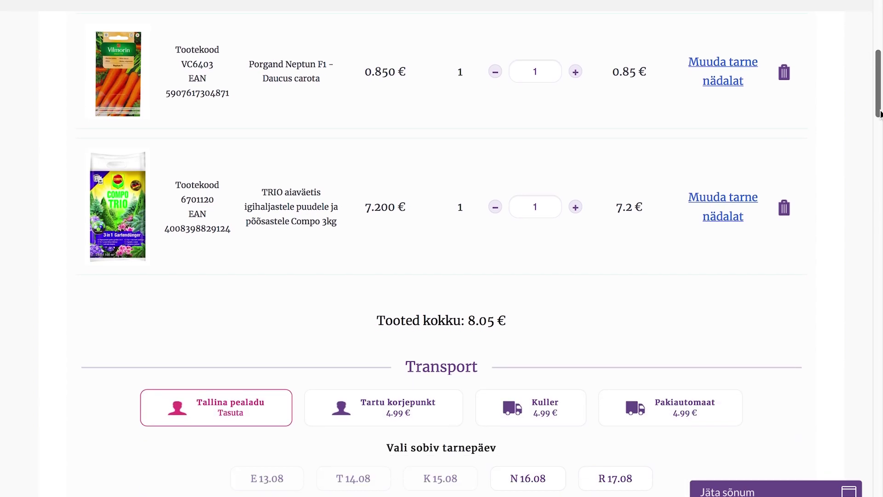
{"action": "scroll", "coordinate": [442, 249], "scroll_direction": "down", "scroll_amount": 8}
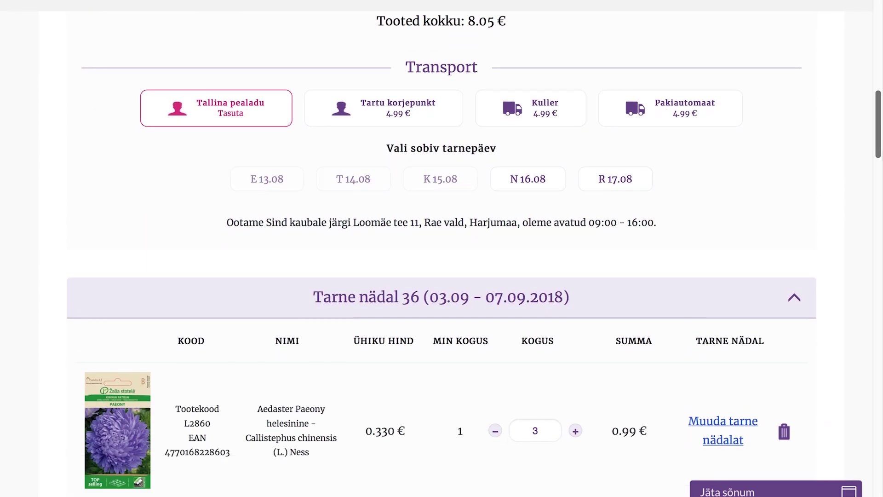
{"action": "scroll", "coordinate": [442, 248], "scroll_direction": "down", "scroll_amount": 3}
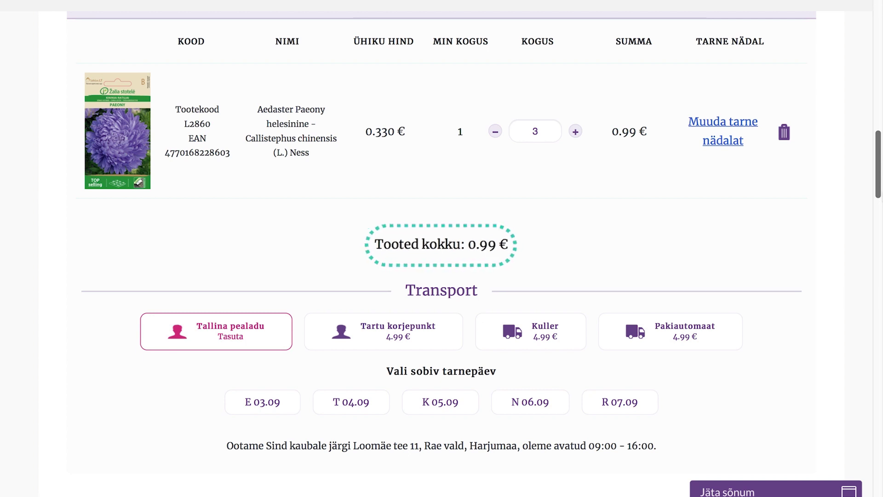
{"action": "scroll", "coordinate": [442, 253], "scroll_direction": "down", "scroll_amount": 4}
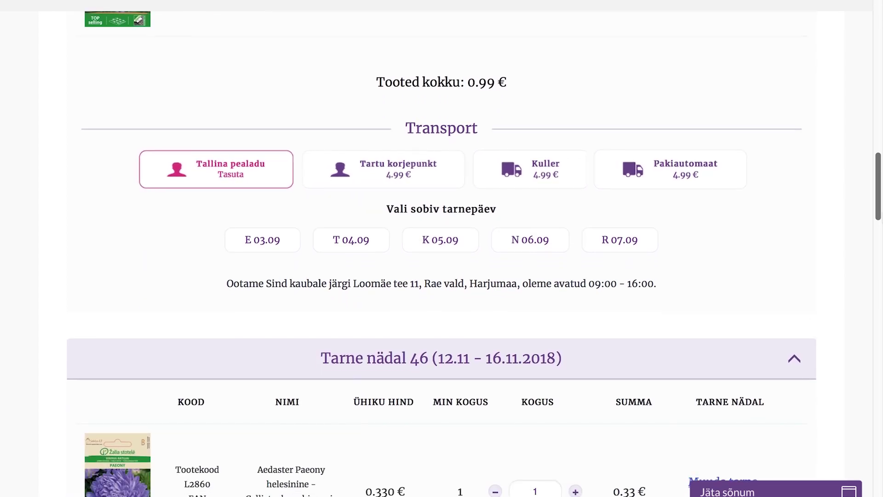
{"action": "left_click", "coordinate": [545, 183]}
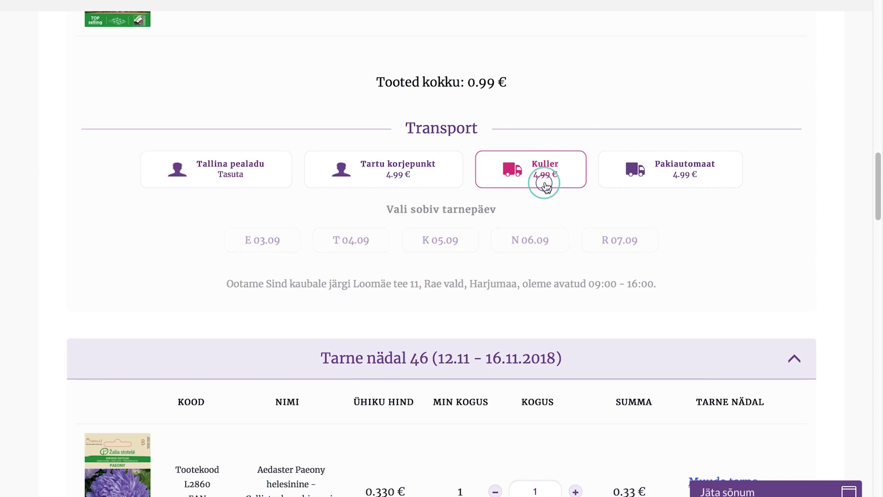
- Pick K 05.09 as the courier delivery day and review the 153.06 € total
{"action": "left_click", "coordinate": [444, 326]}
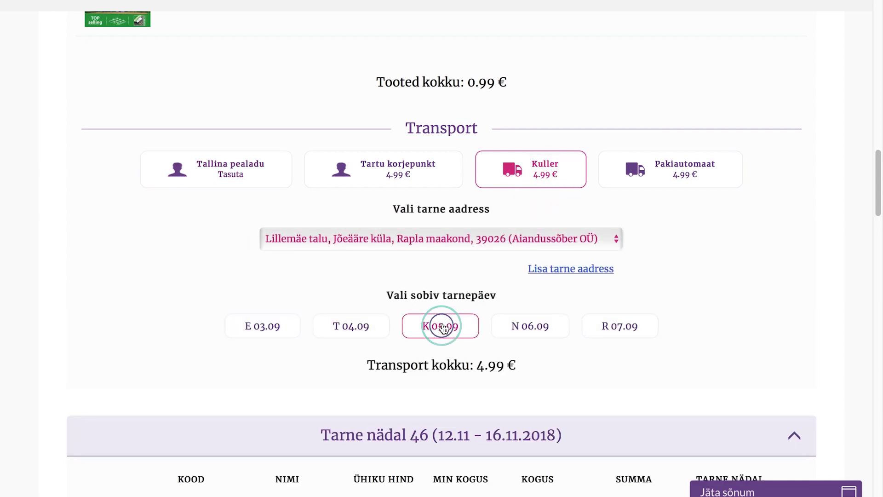
{"action": "scroll", "coordinate": [444, 327], "scroll_direction": "down", "scroll_amount": 3}
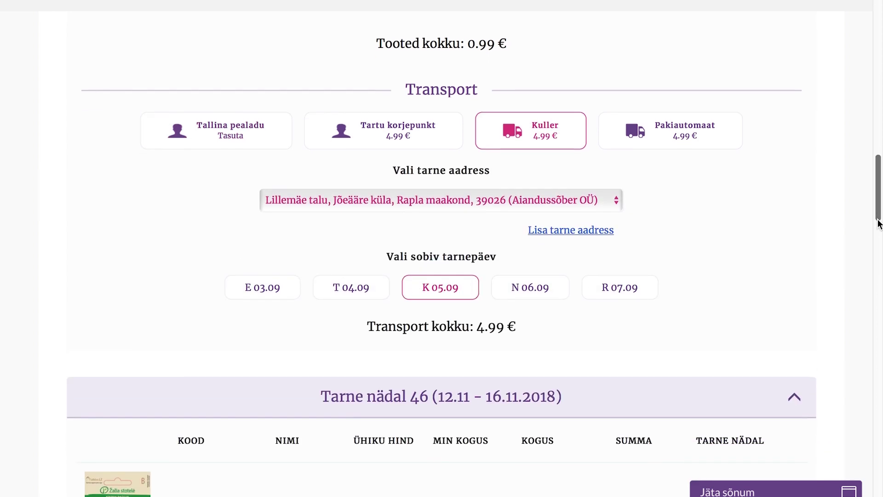
{"action": "scroll", "coordinate": [442, 253], "scroll_direction": "down", "scroll_amount": 10}
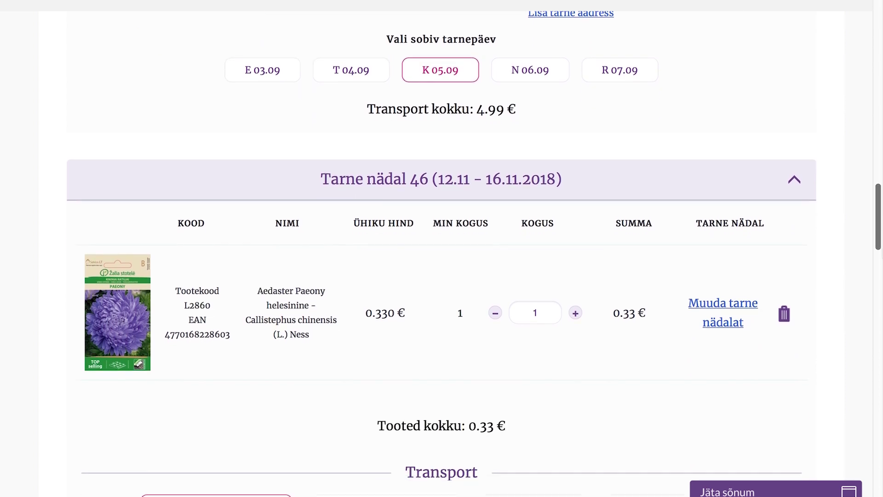
{"action": "scroll", "coordinate": [442, 253], "scroll_direction": "down", "scroll_amount": 9}
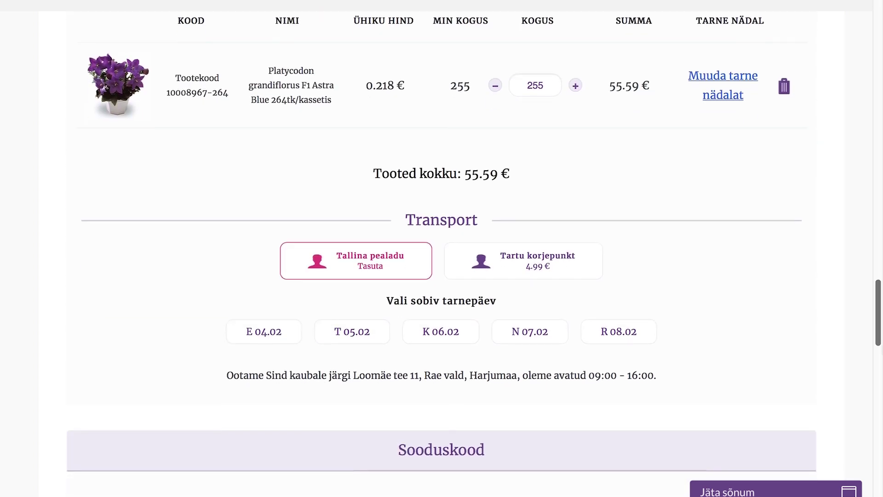
{"action": "scroll", "coordinate": [442, 253], "scroll_direction": "down", "scroll_amount": 5}
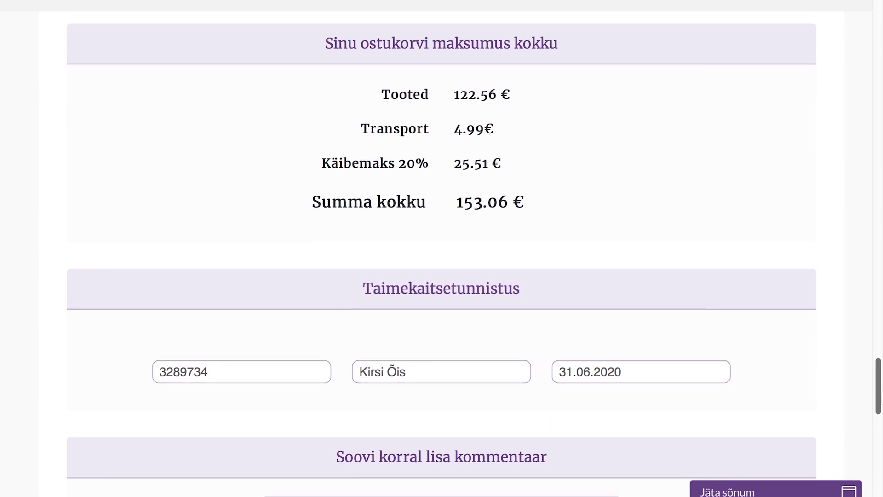
{"action": "scroll", "coordinate": [880, 431], "scroll_direction": "down", "scroll_amount": 5}
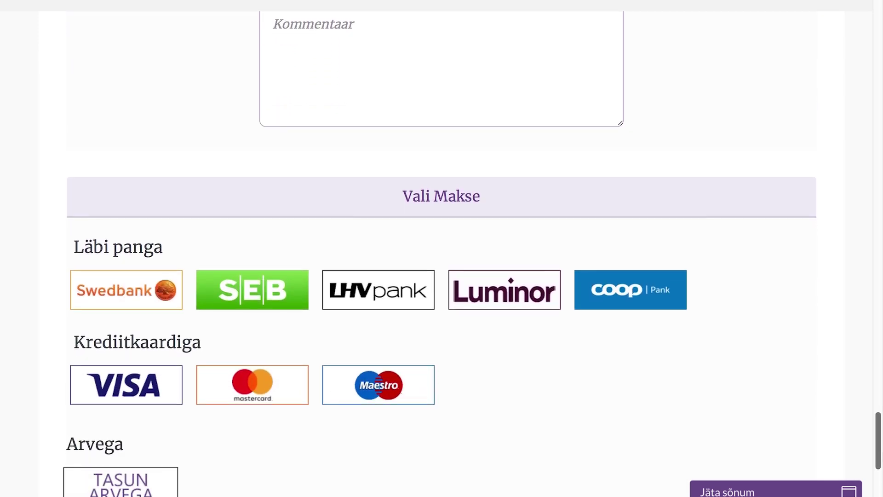
- Choose Luminor bank as the payment method and submit the order
{"action": "left_click", "coordinate": [504, 301]}
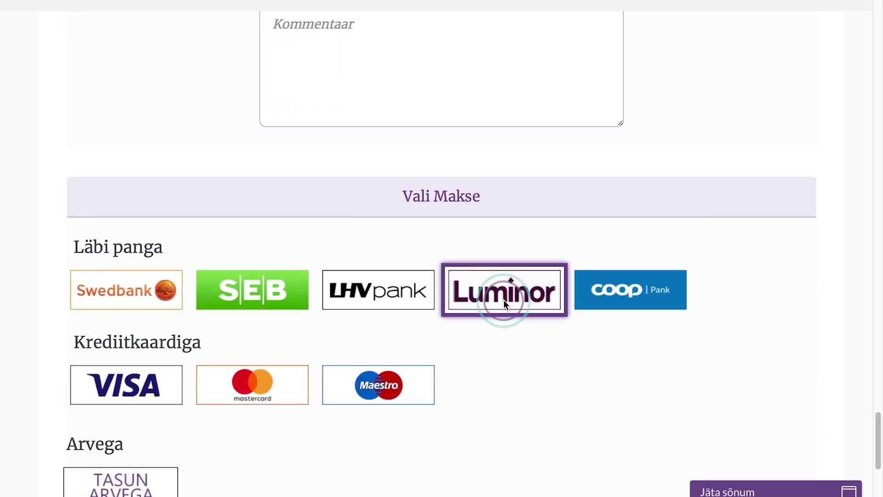
{"action": "scroll", "coordinate": [880, 477], "scroll_direction": "down", "scroll_amount": 3}
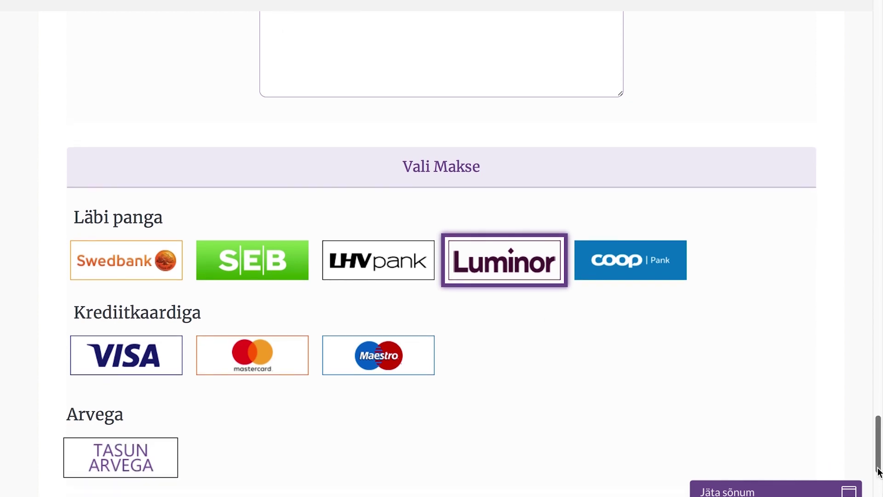
{"action": "scroll", "coordinate": [879, 476], "scroll_direction": "down", "scroll_amount": 3}
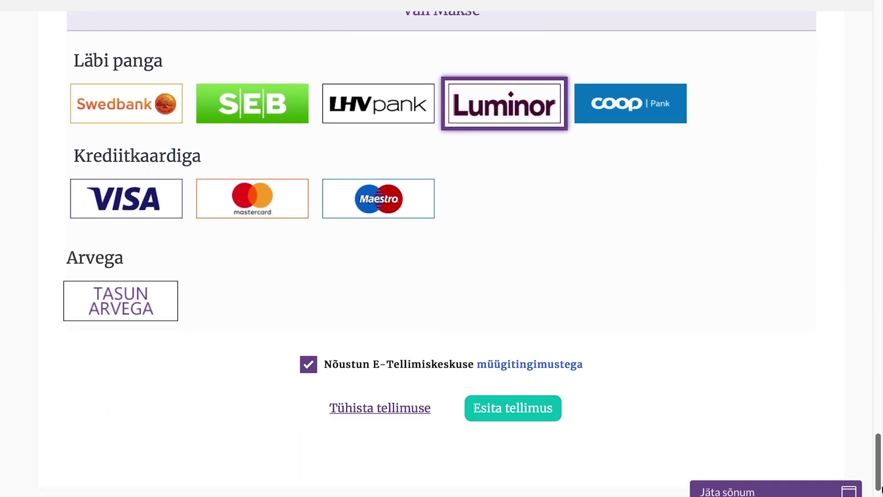
{"action": "left_click", "coordinate": [539, 371]}
- Scroll the confirmation page down to the 'Soovime Sulle ilusat päeva!' message
{"action": "left_click_drag", "start_coordinate": [880, 193], "coordinate": [856, 358]}
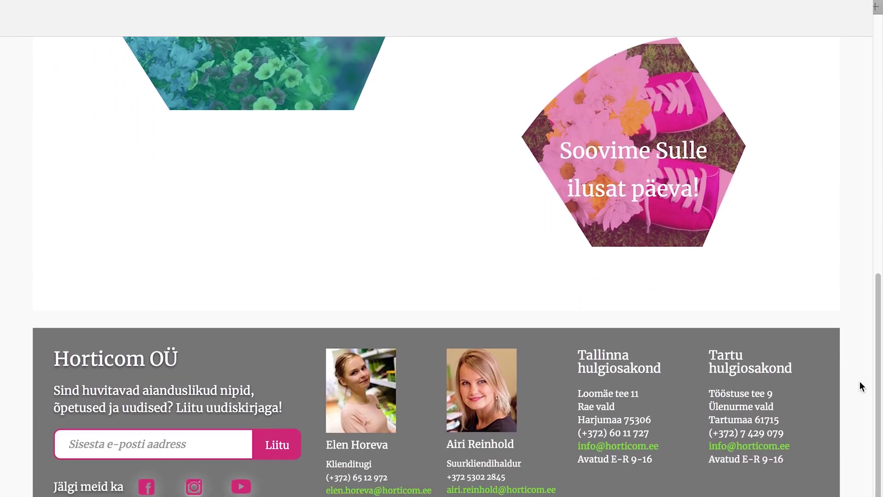